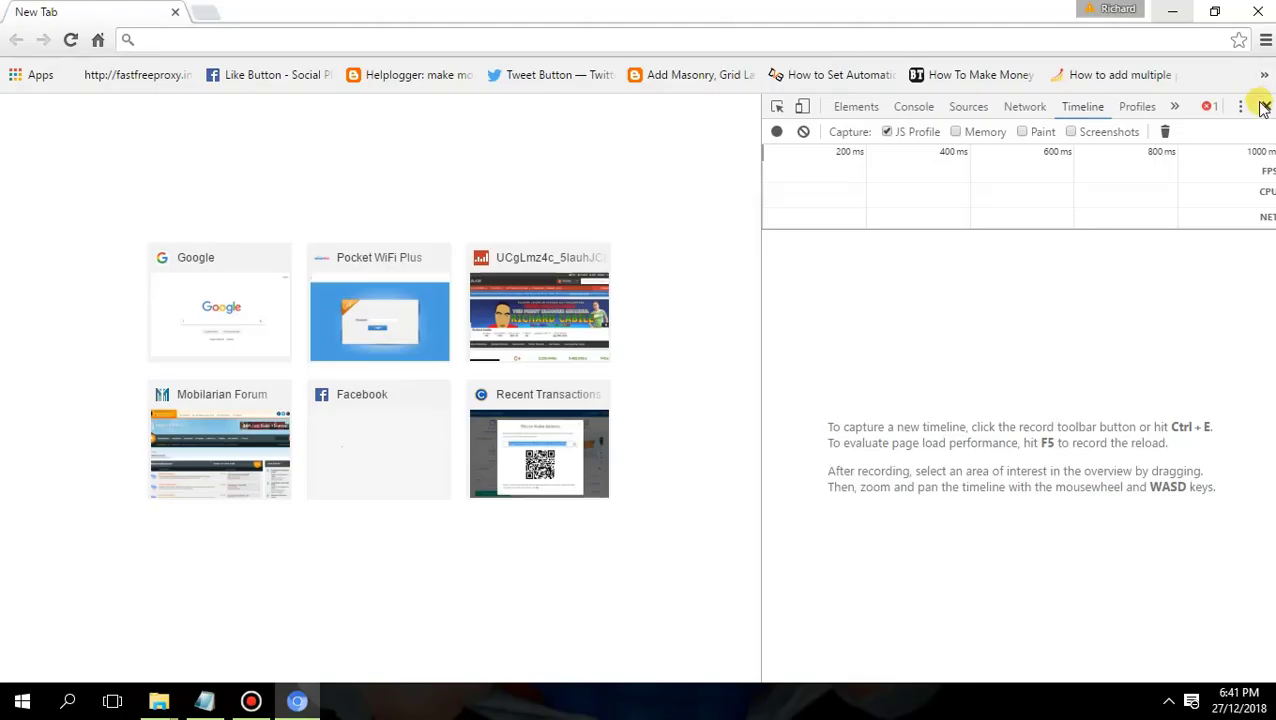
# Close the developer tools and open the YouTube creator dashboard at youtube.com/dashboard?o=U
pyautogui.click(1262, 104)
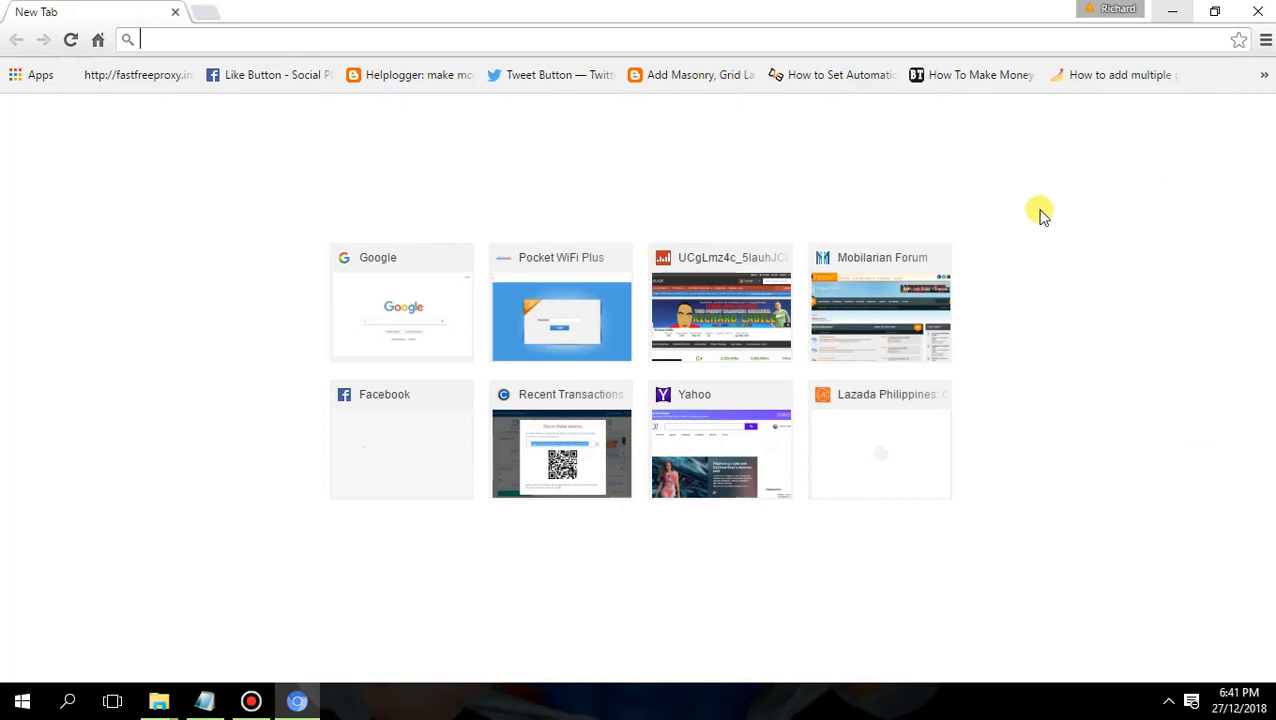
pyautogui.click(310, 33)
pyautogui.write('youtube.com/dashboard?o=U')
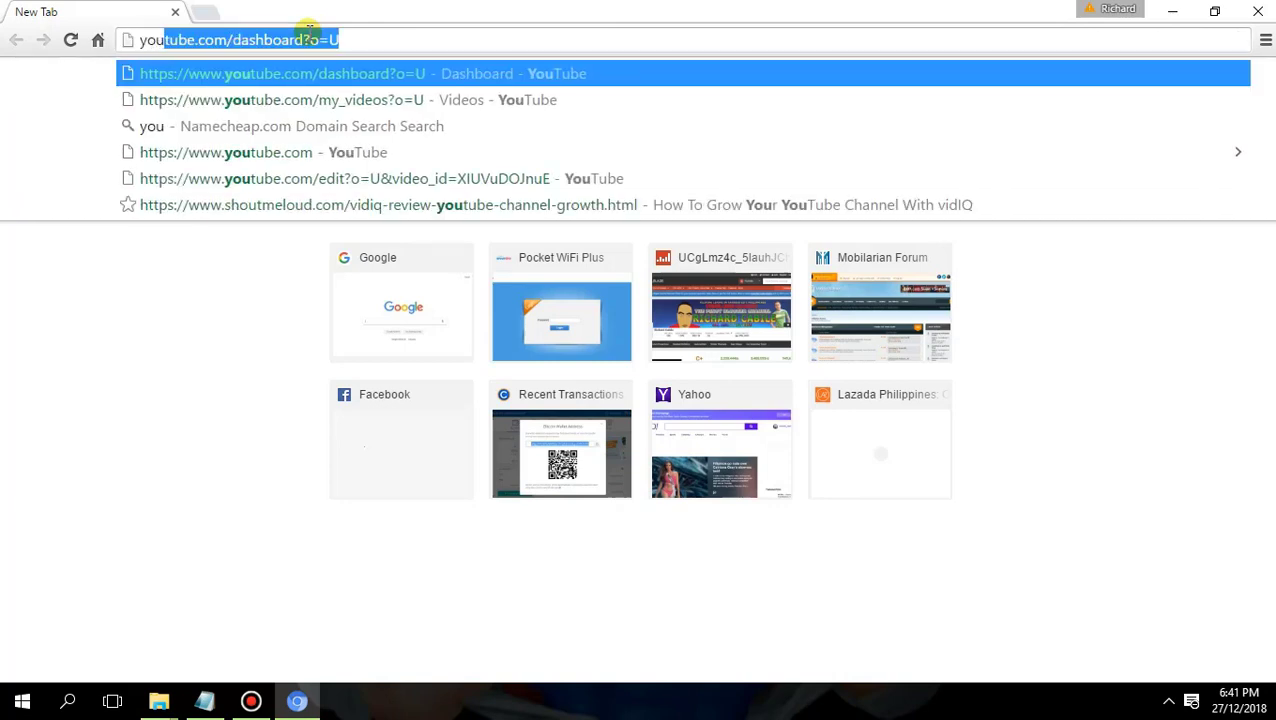
pyautogui.press('Return')
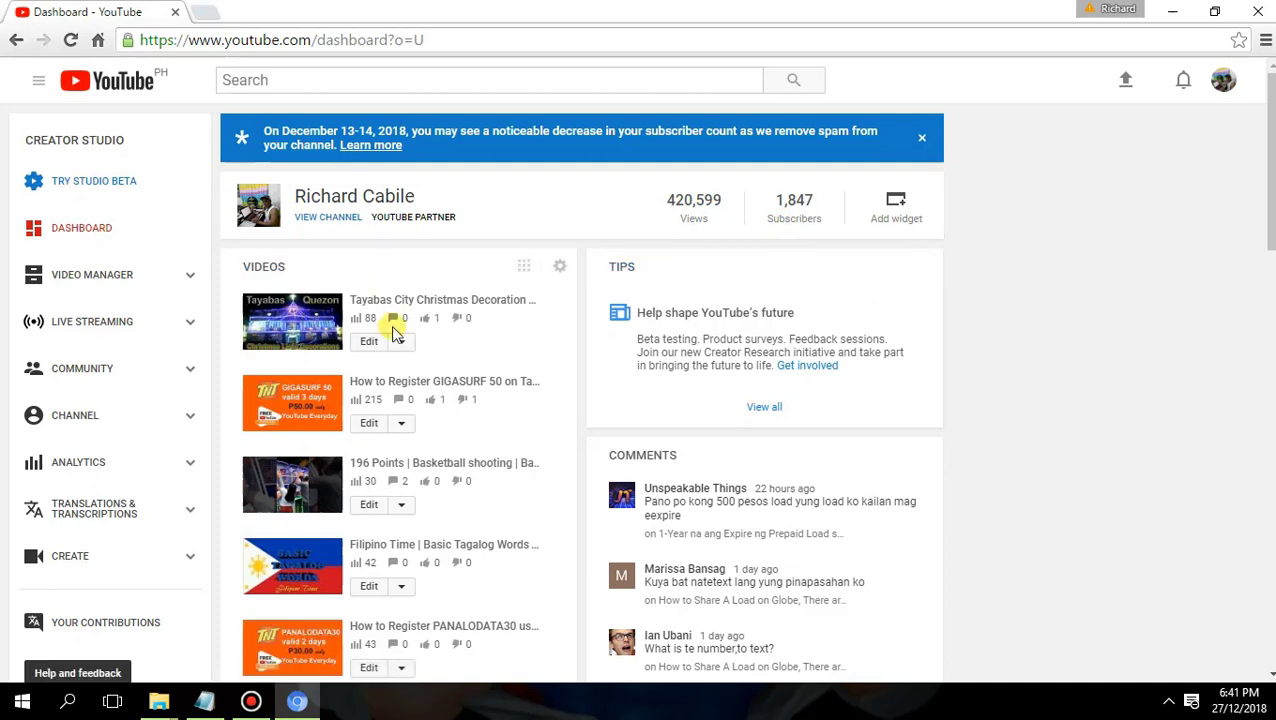
# Open the Video Manager's list of videos and start editing "Tayabas City Christmas Decoration 2018"
pyautogui.click(122, 284)
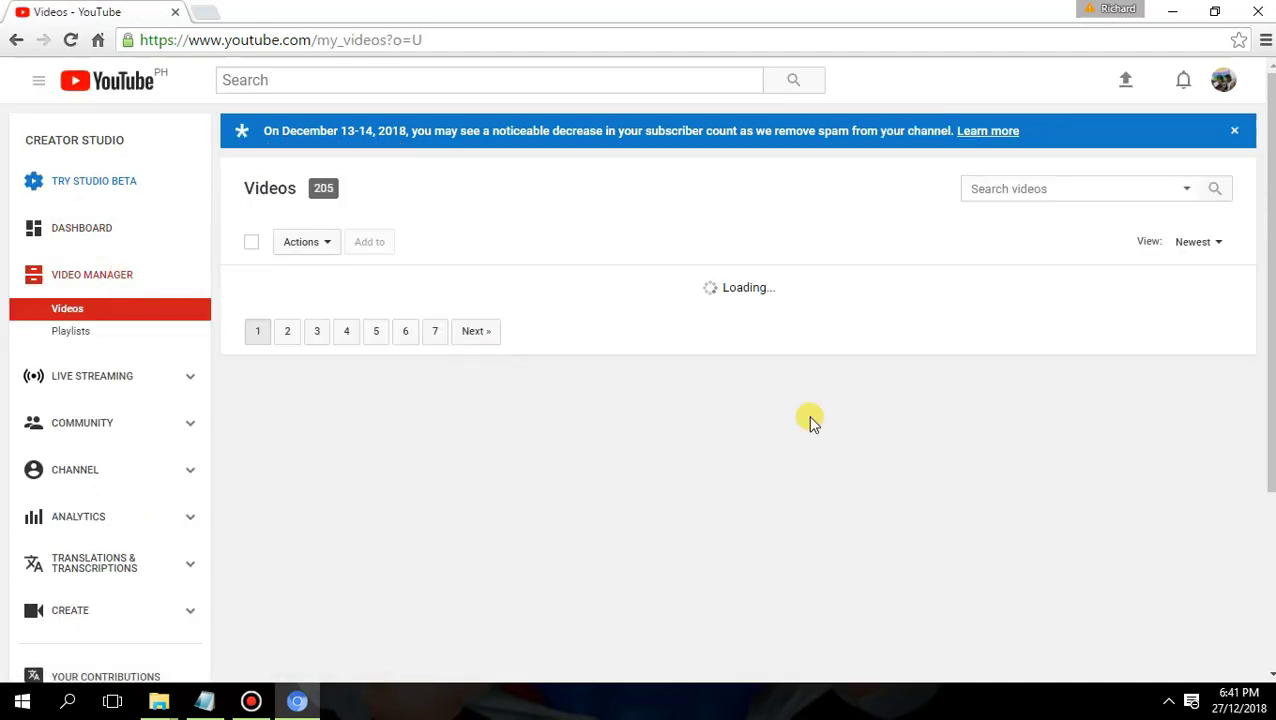
pyautogui.scroll(-1, 800, 410)
pyautogui.scroll(-1, 783, 405)
pyautogui.scroll(2, 783, 405)
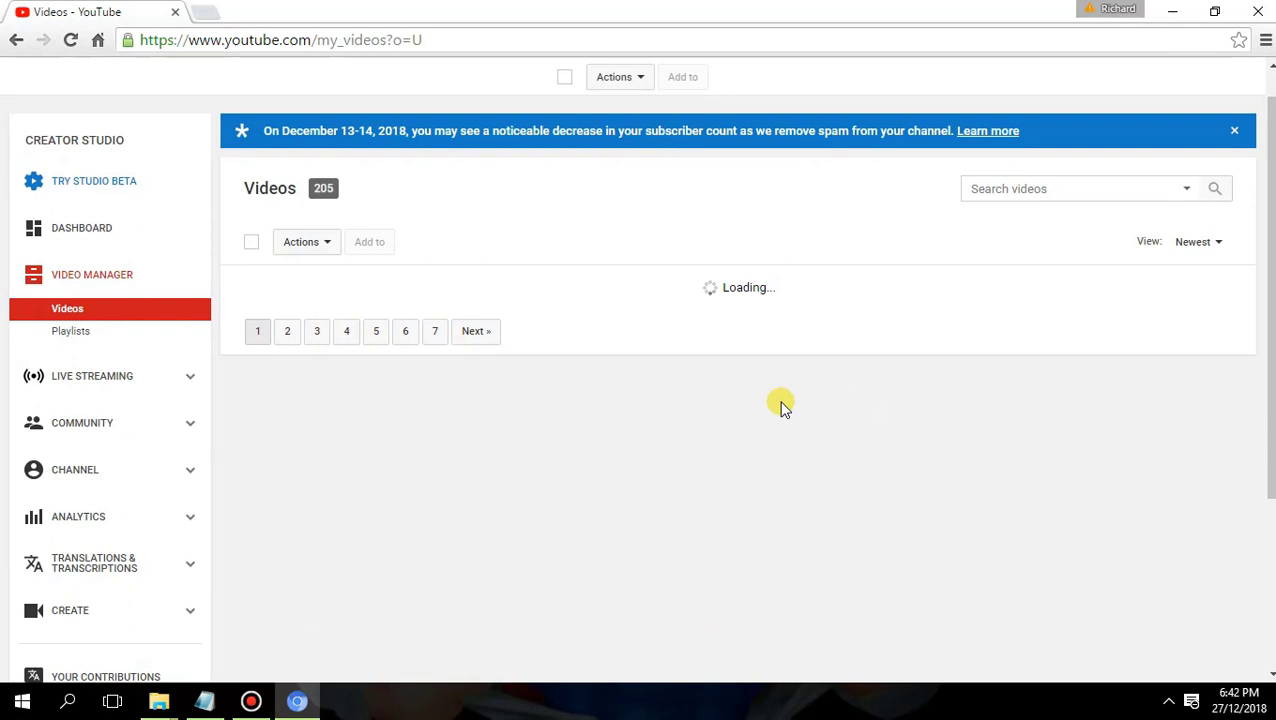
pyautogui.scroll(-1, 783, 405)
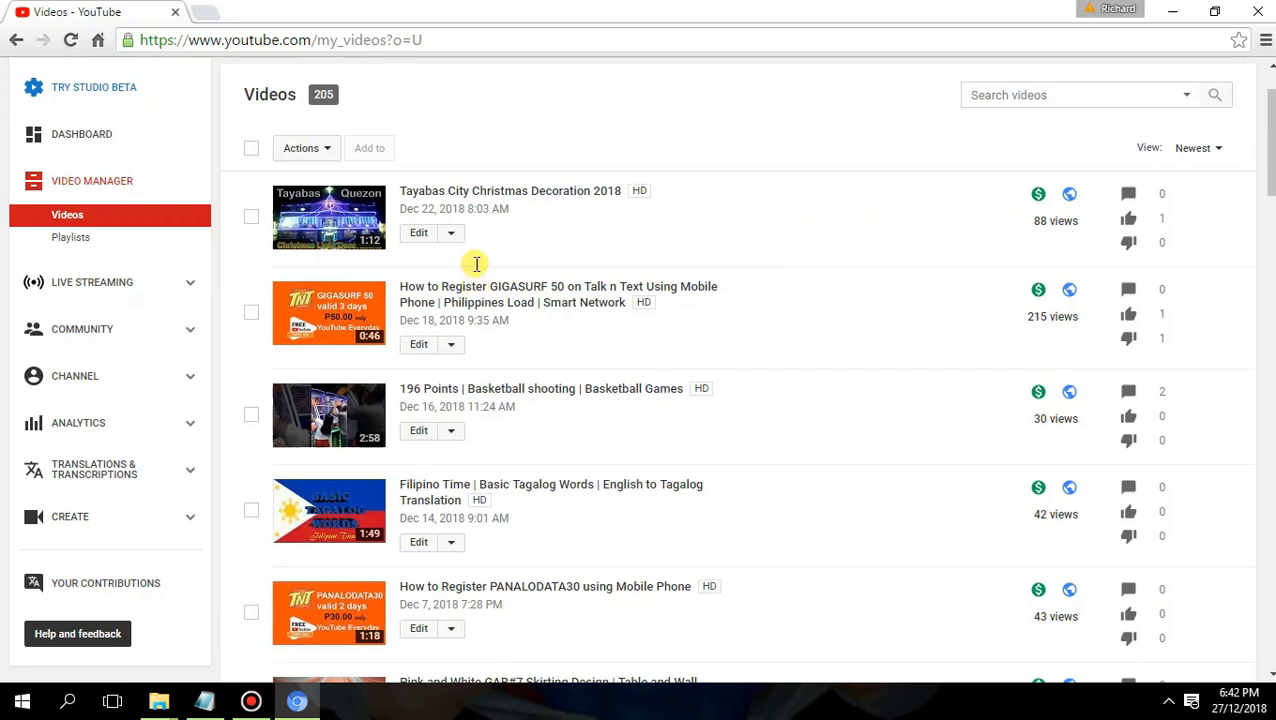
pyautogui.click(416, 240)
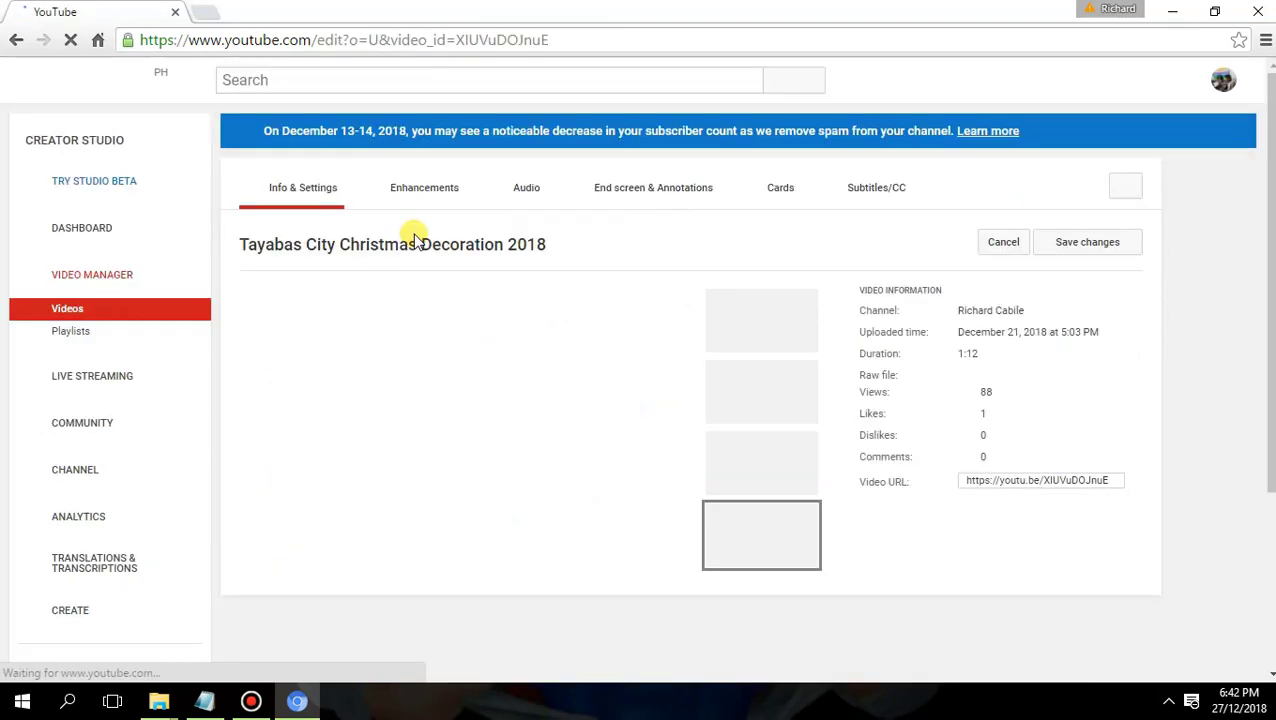
# Examine the video's basic info, including its title, description, tags and assigned playlists
pyautogui.scroll(-2, 555, 290)
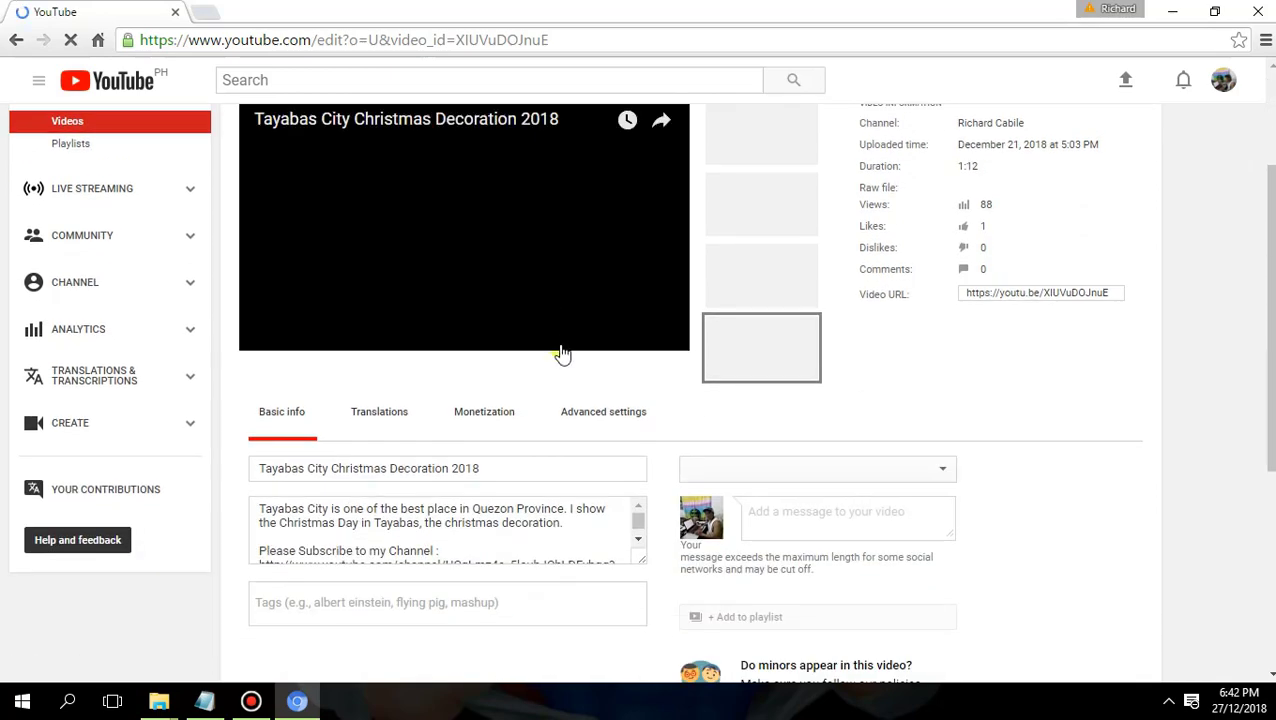
pyautogui.scroll(-1, 636, 395)
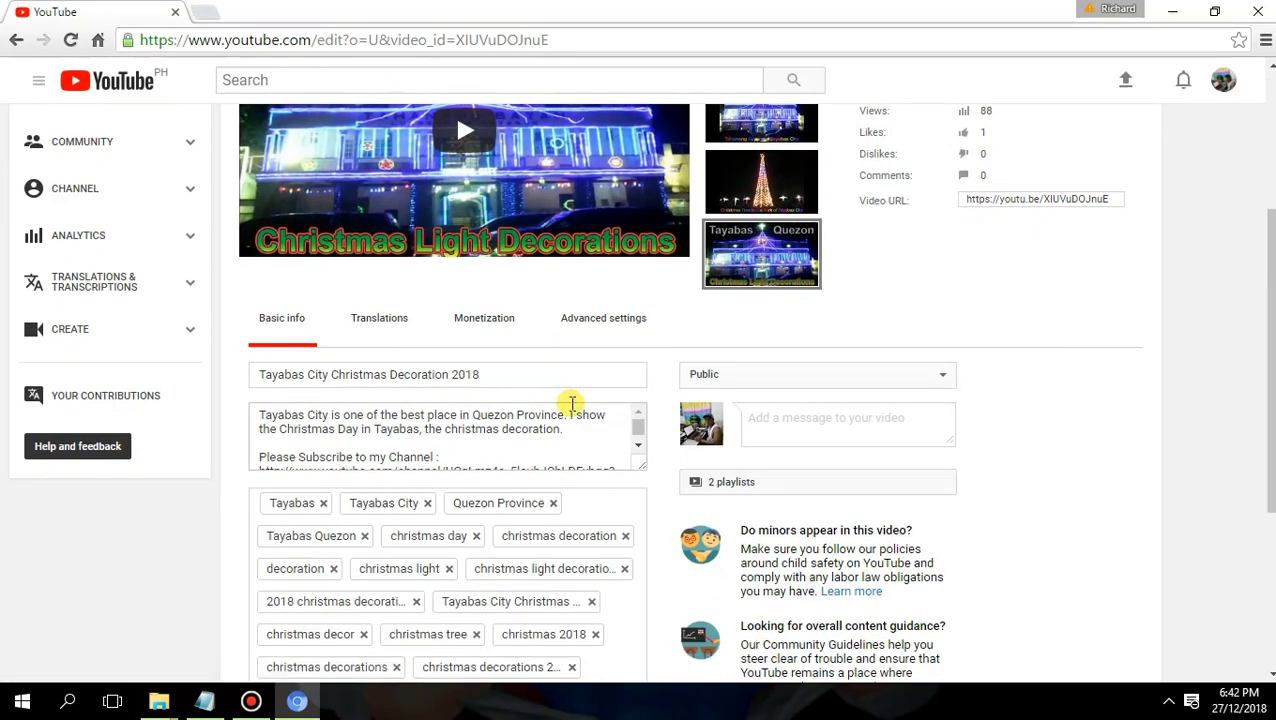
pyautogui.scroll(-3, 572, 403)
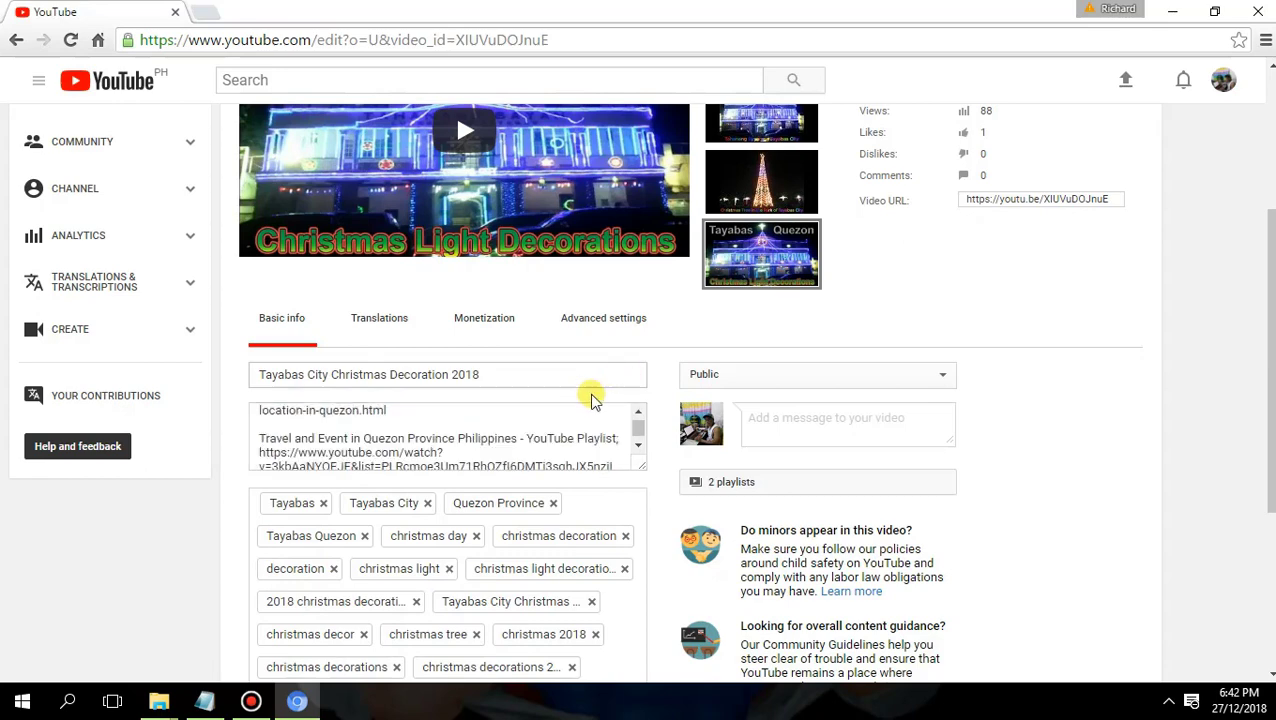
pyautogui.scroll(-5, 578, 427)
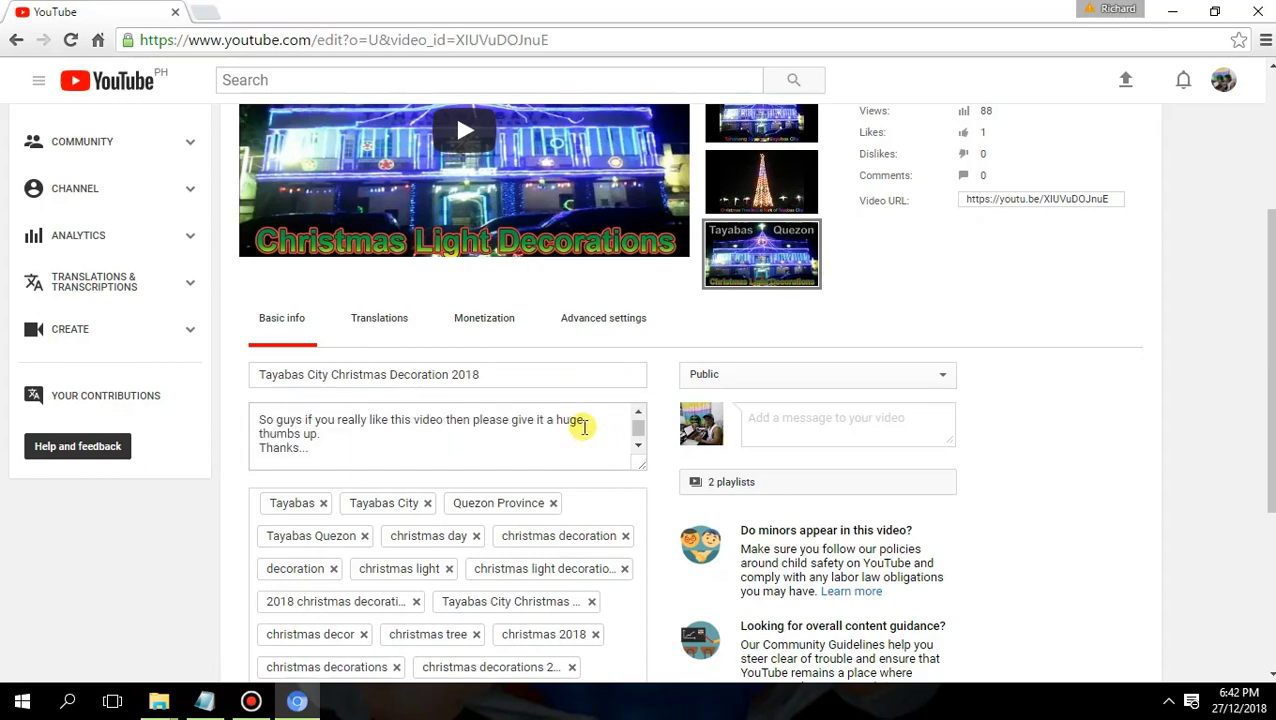
pyautogui.scroll(8, 584, 425)
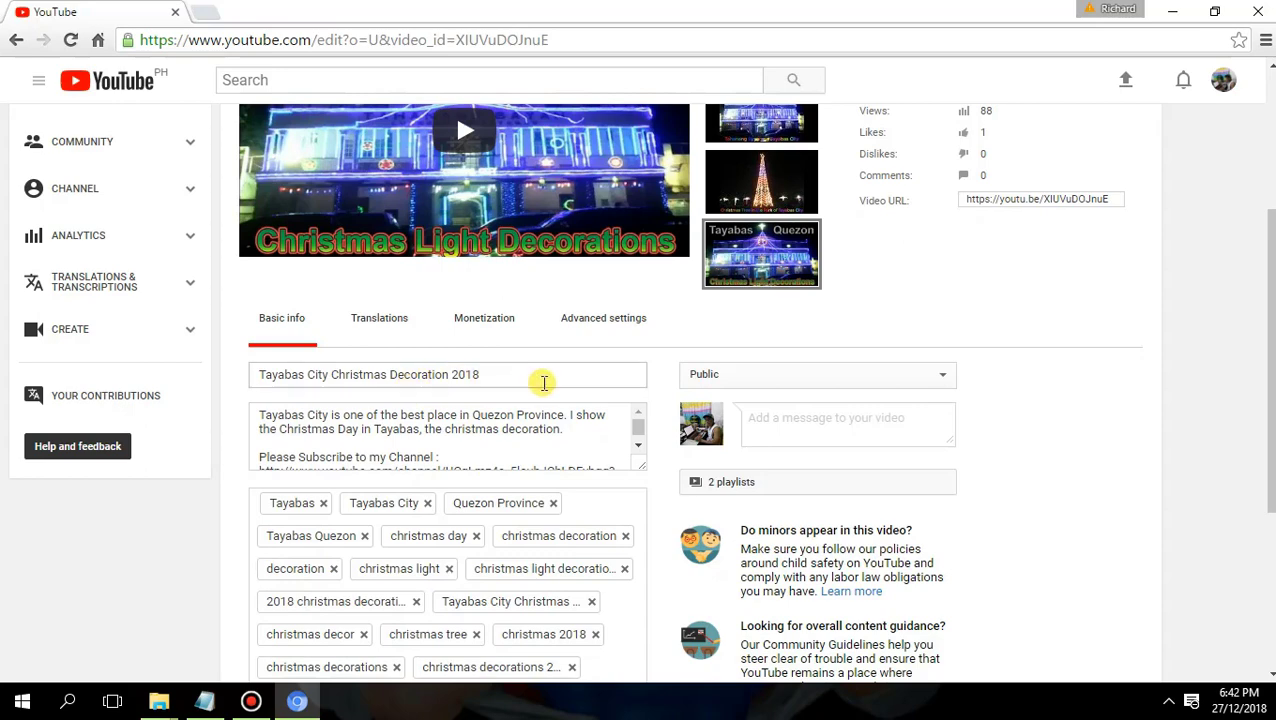
pyautogui.scroll(-1, 538, 380)
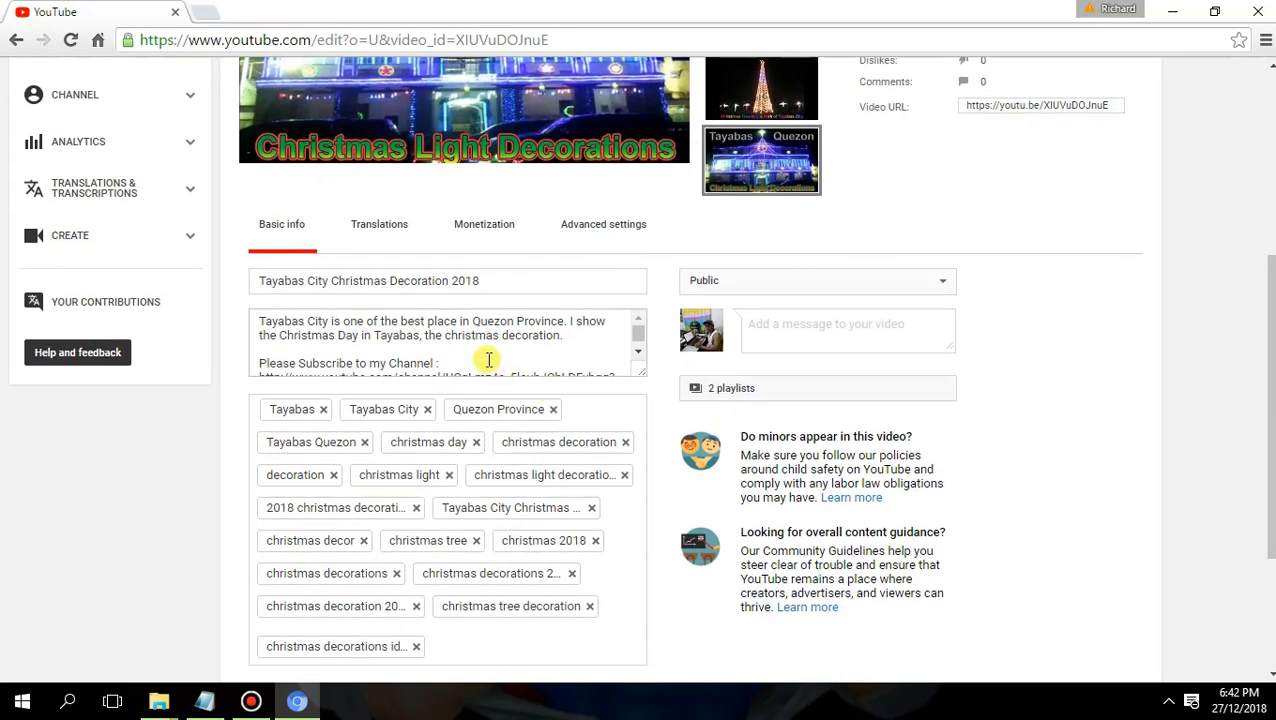
pyautogui.scroll(-8, 530, 356)
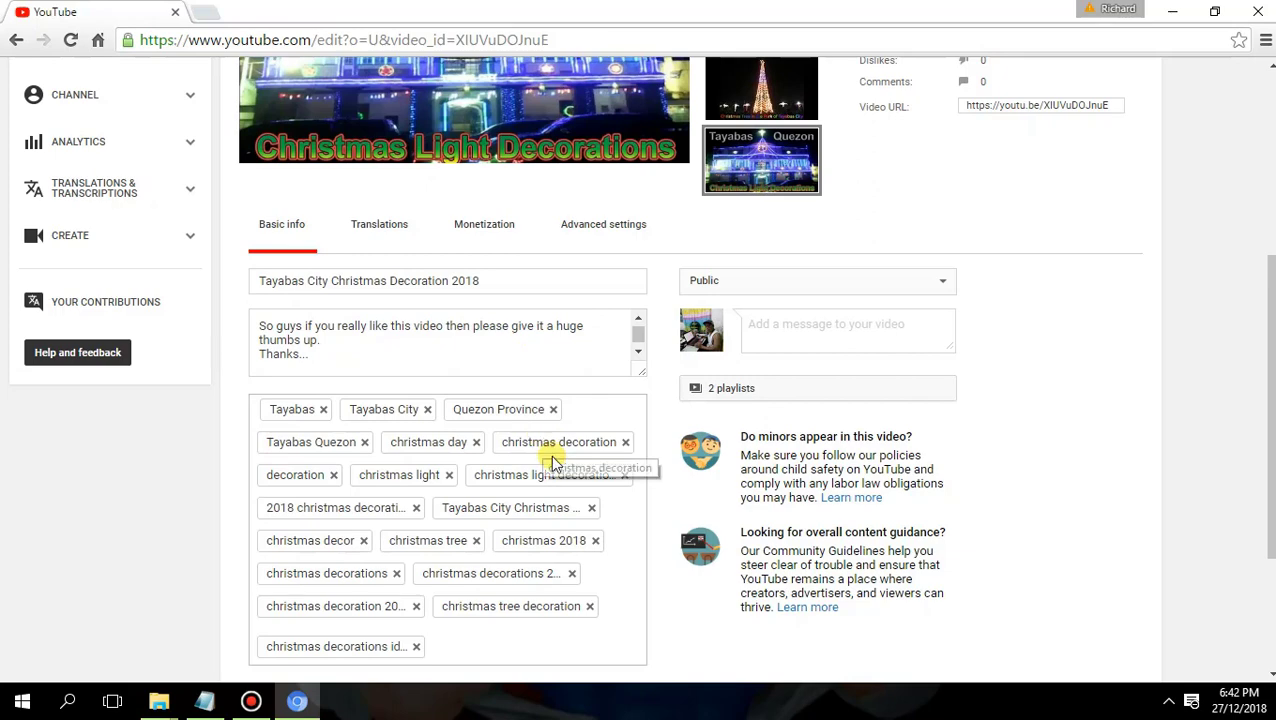
pyautogui.scroll(-1, 584, 507)
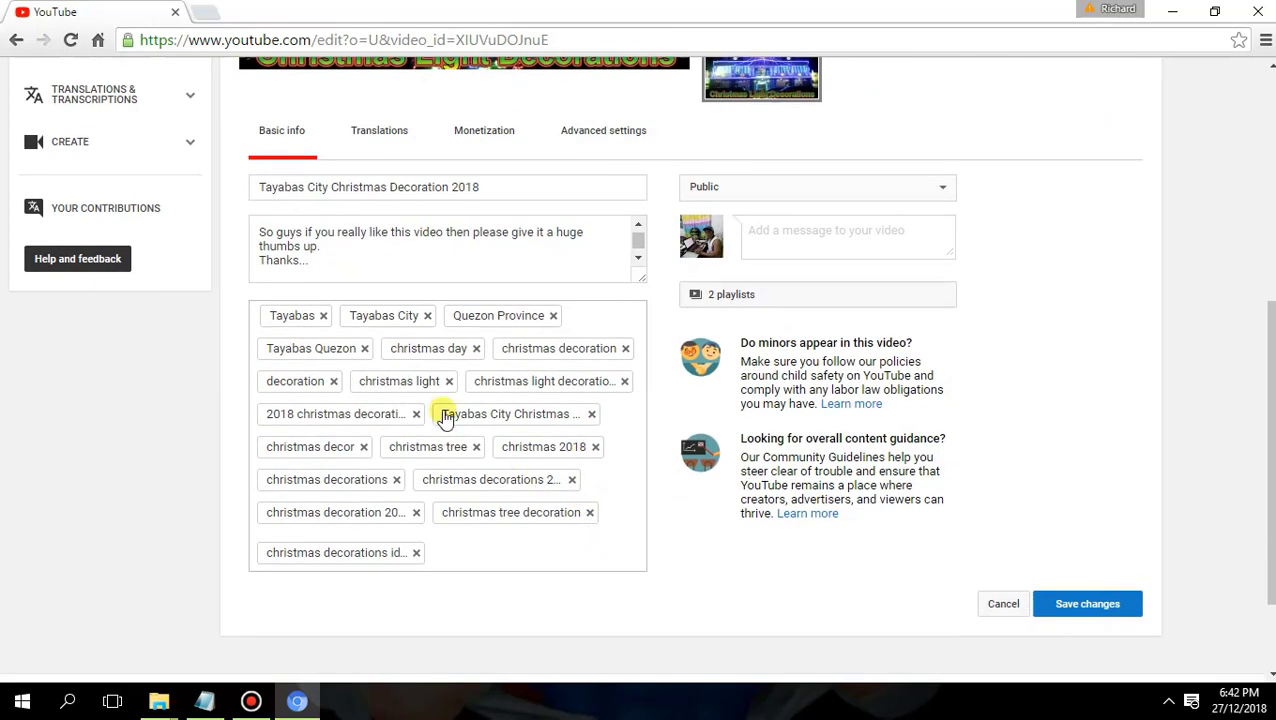
pyautogui.click(742, 306)
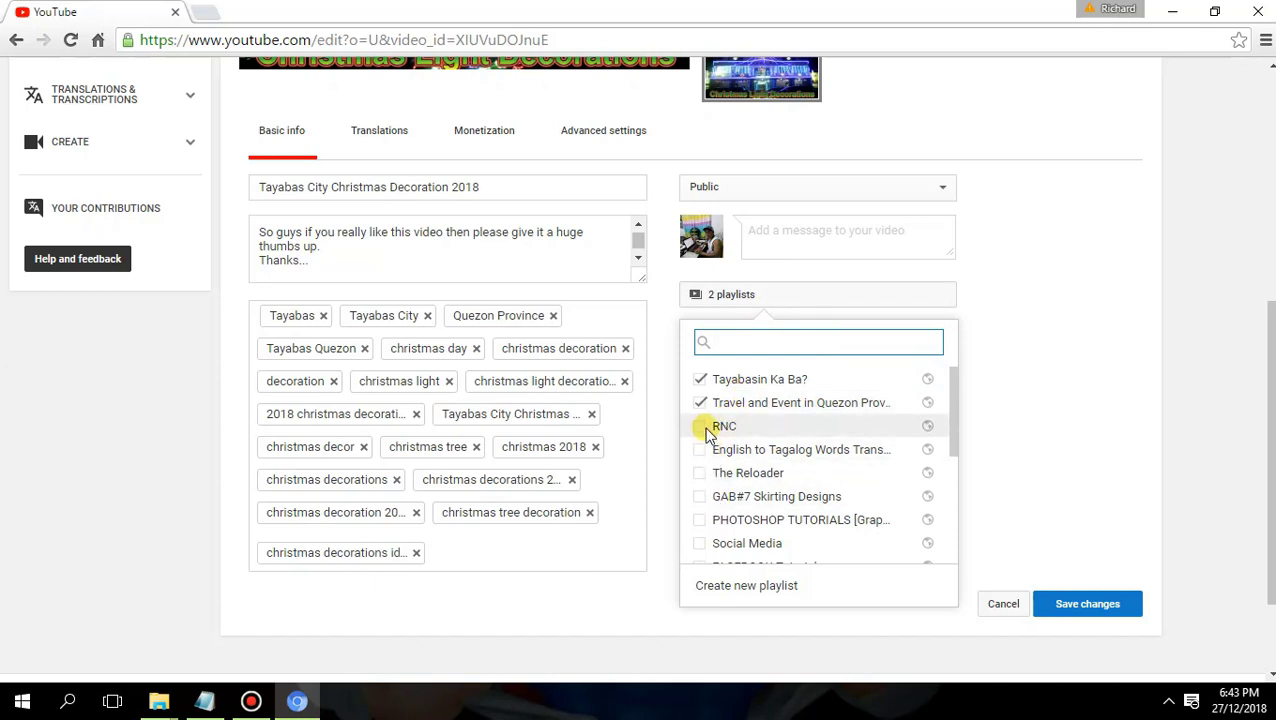
pyautogui.click(800, 300)
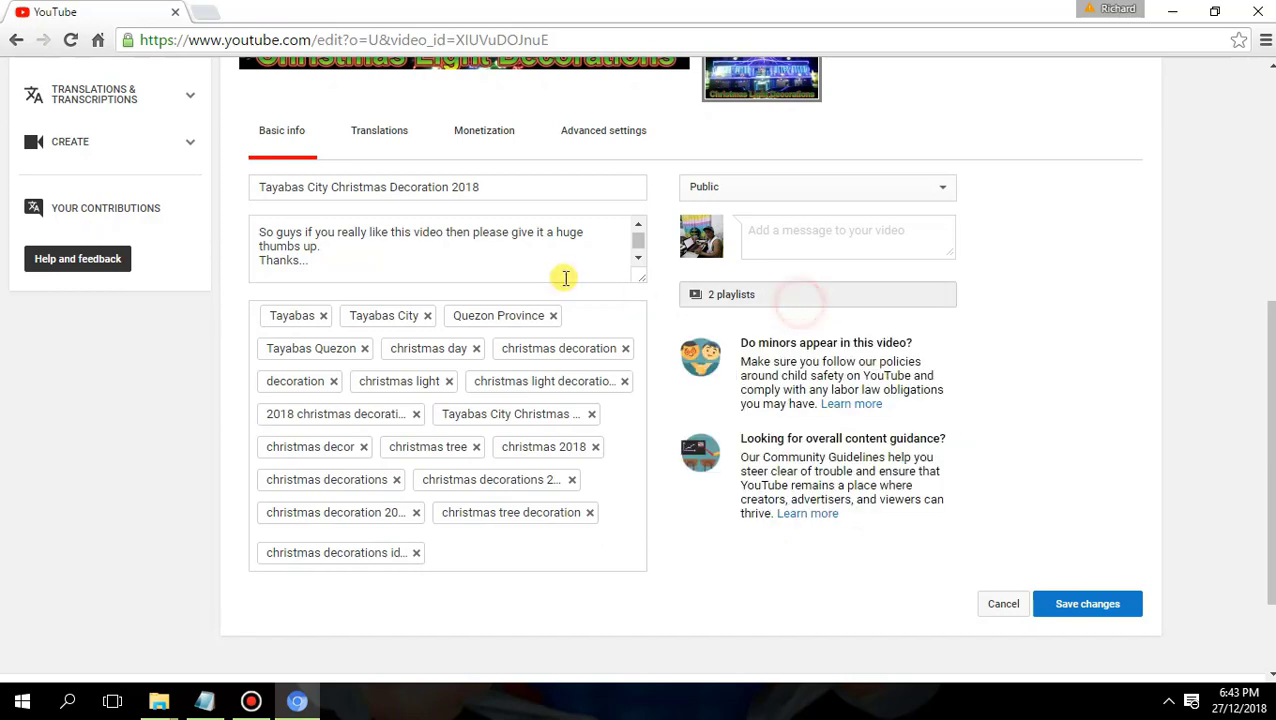
# Open the video's monetization settings and turn off Monetize with ads
pyautogui.scroll(5, 540, 276)
pyautogui.scroll(1, 533, 290)
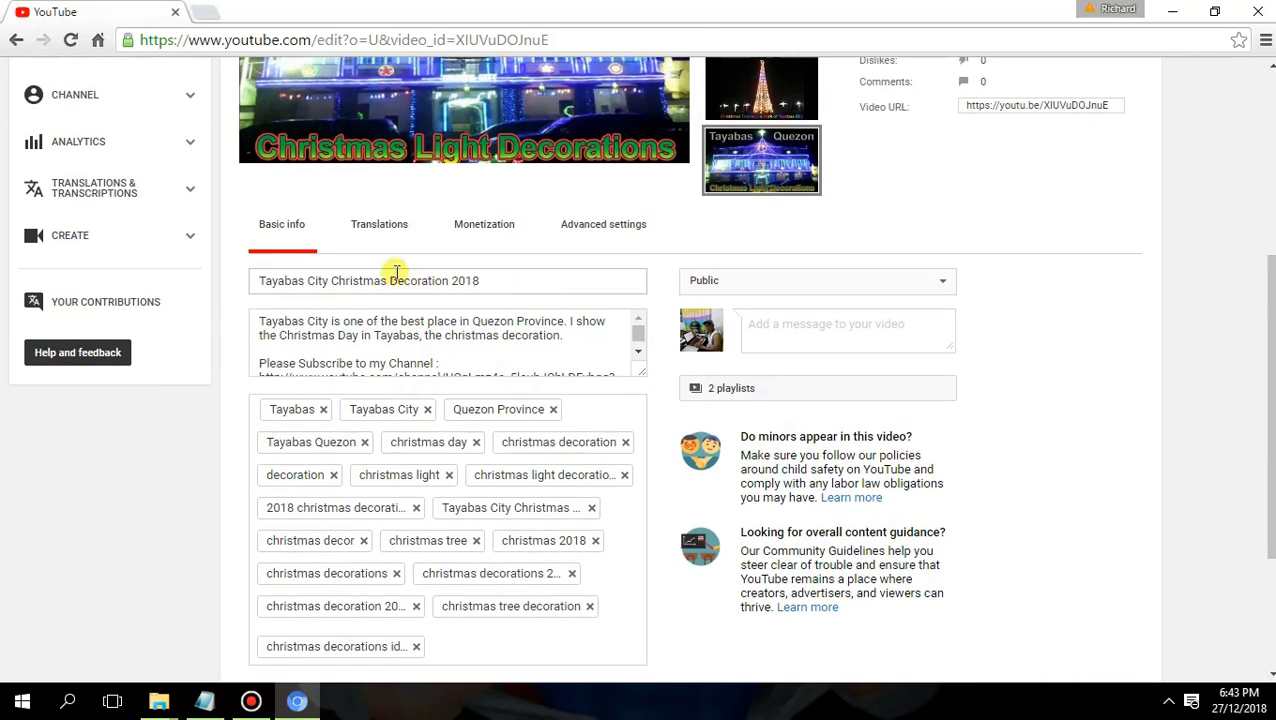
pyautogui.click(477, 242)
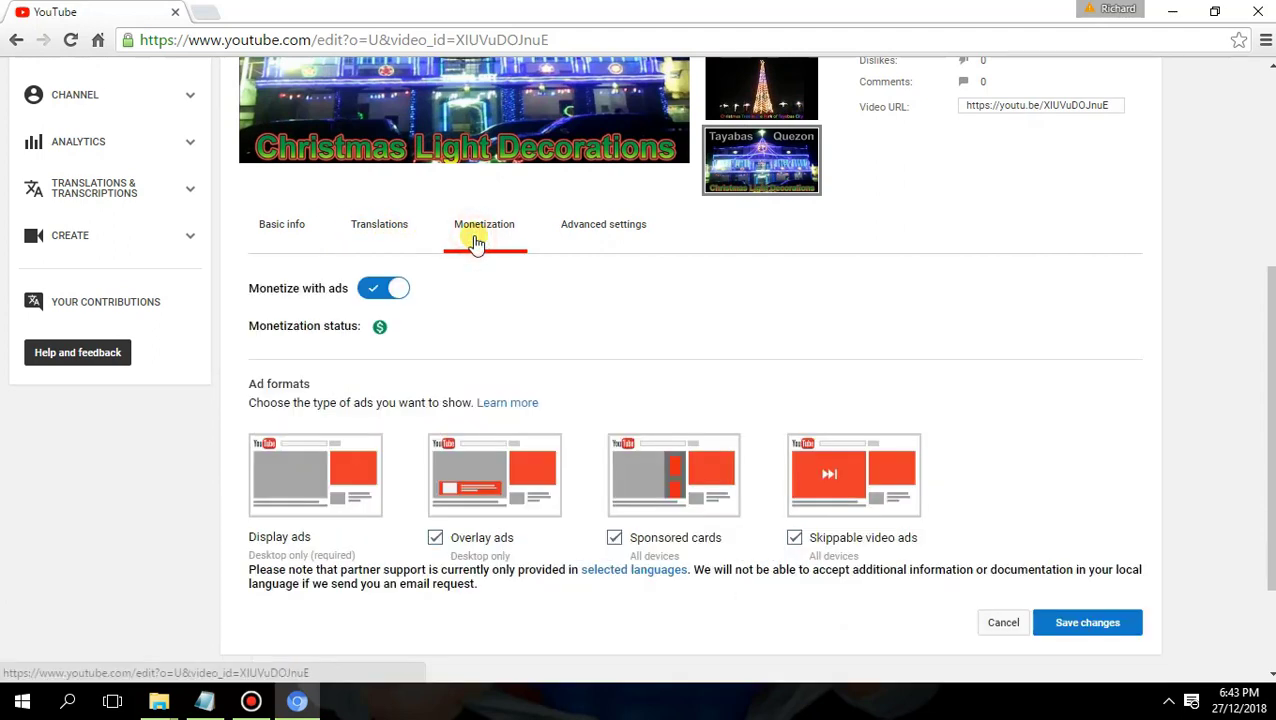
pyautogui.click(392, 292)
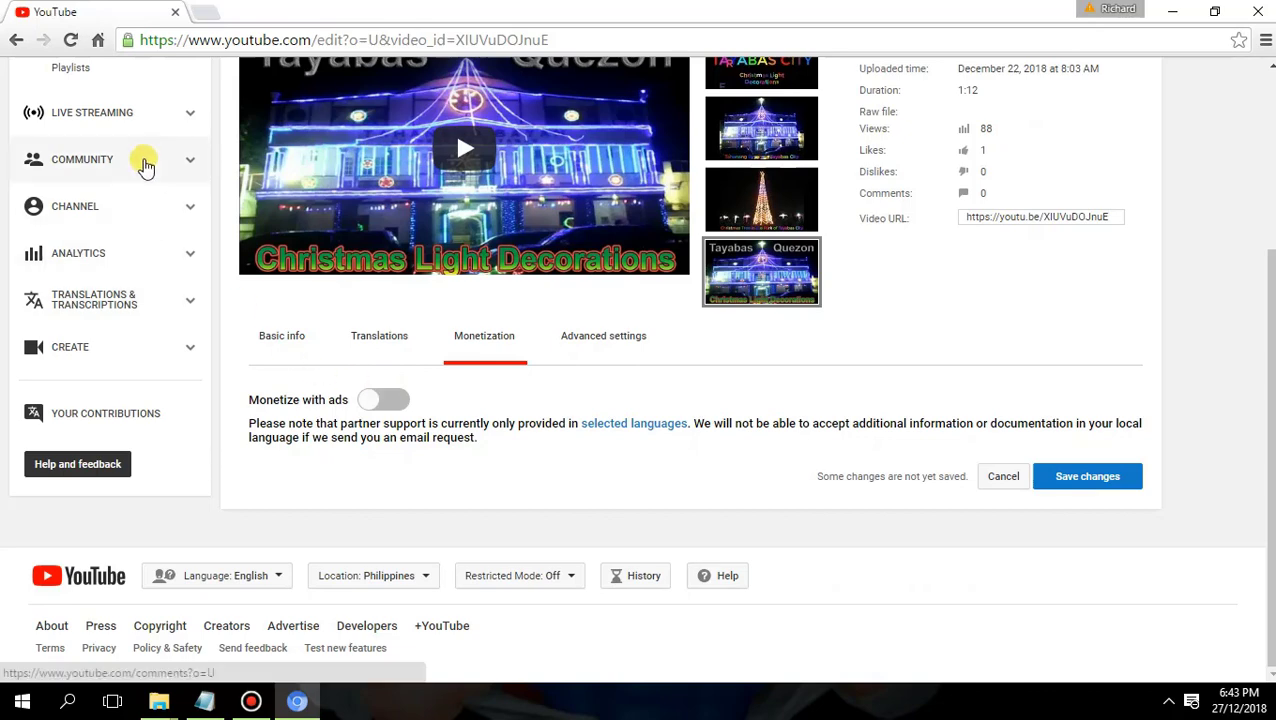
pyautogui.scroll(3, 145, 165)
pyautogui.scroll(-3, 440, 378)
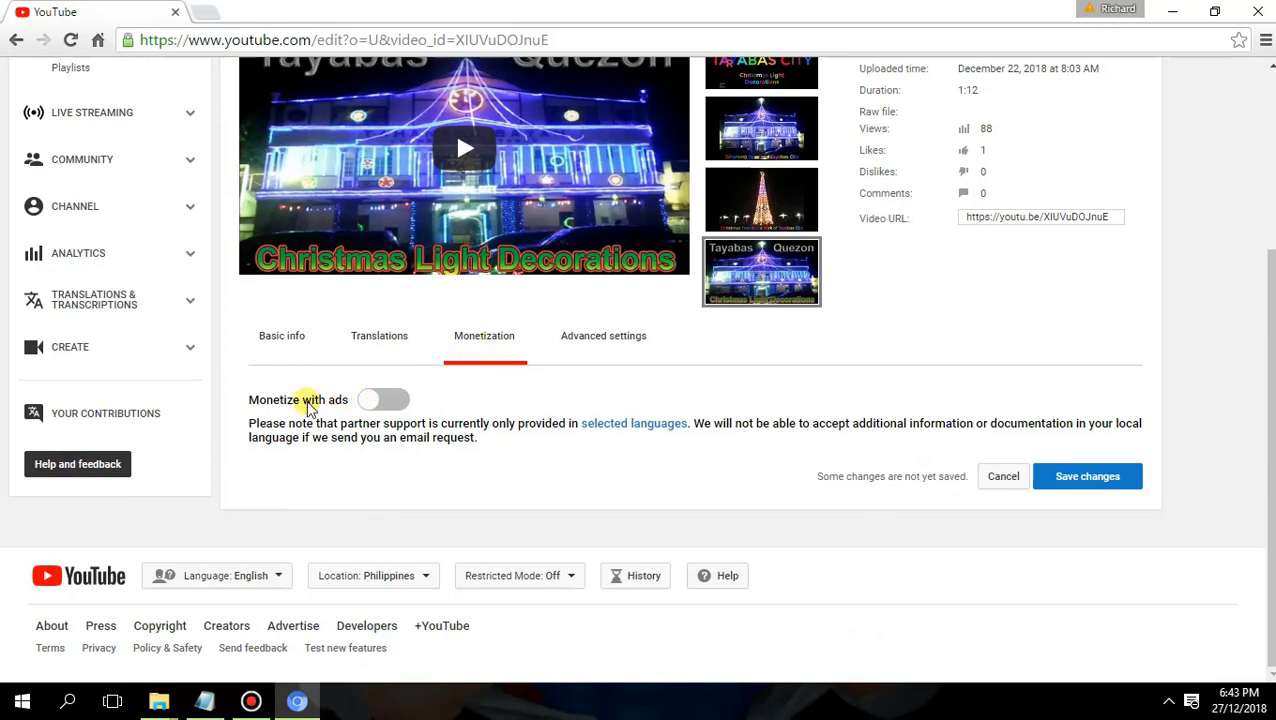
# Turn Monetize with ads on for the video and review its monetization status and ad formats
pyautogui.click(385, 400)
pyautogui.scroll(-2, 260, 280)
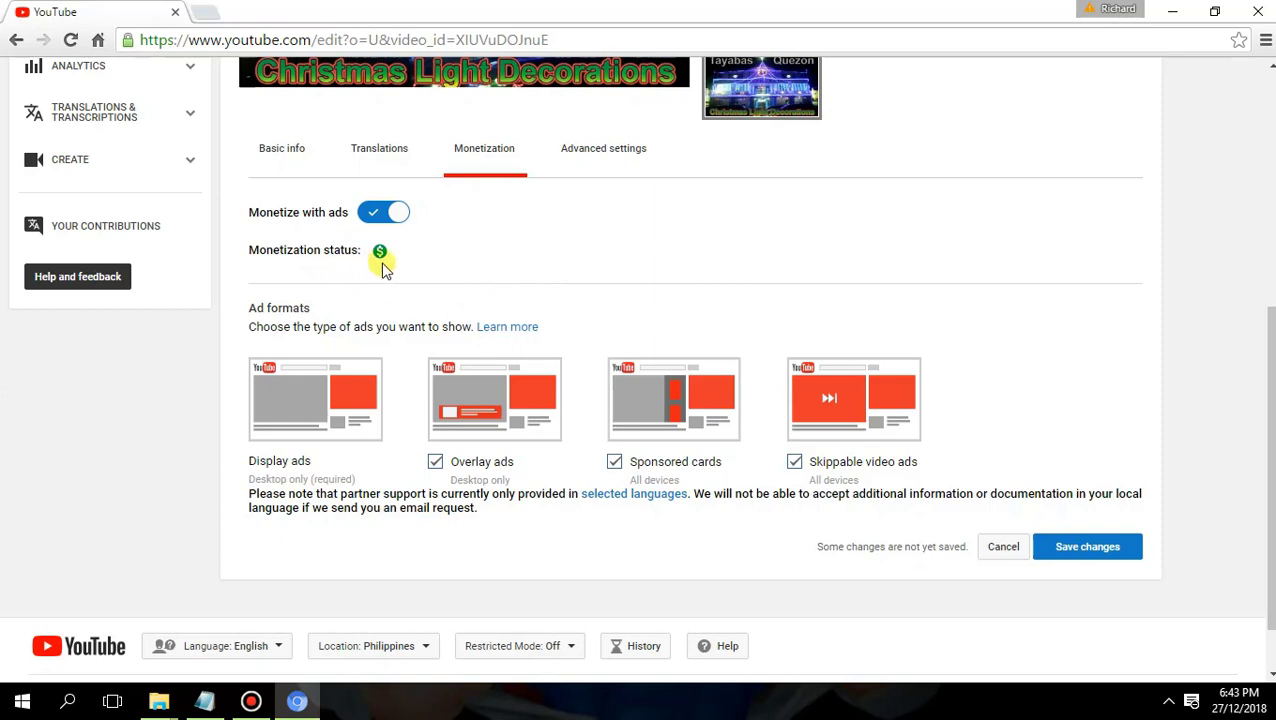
pyautogui.scroll(-1, 627, 362)
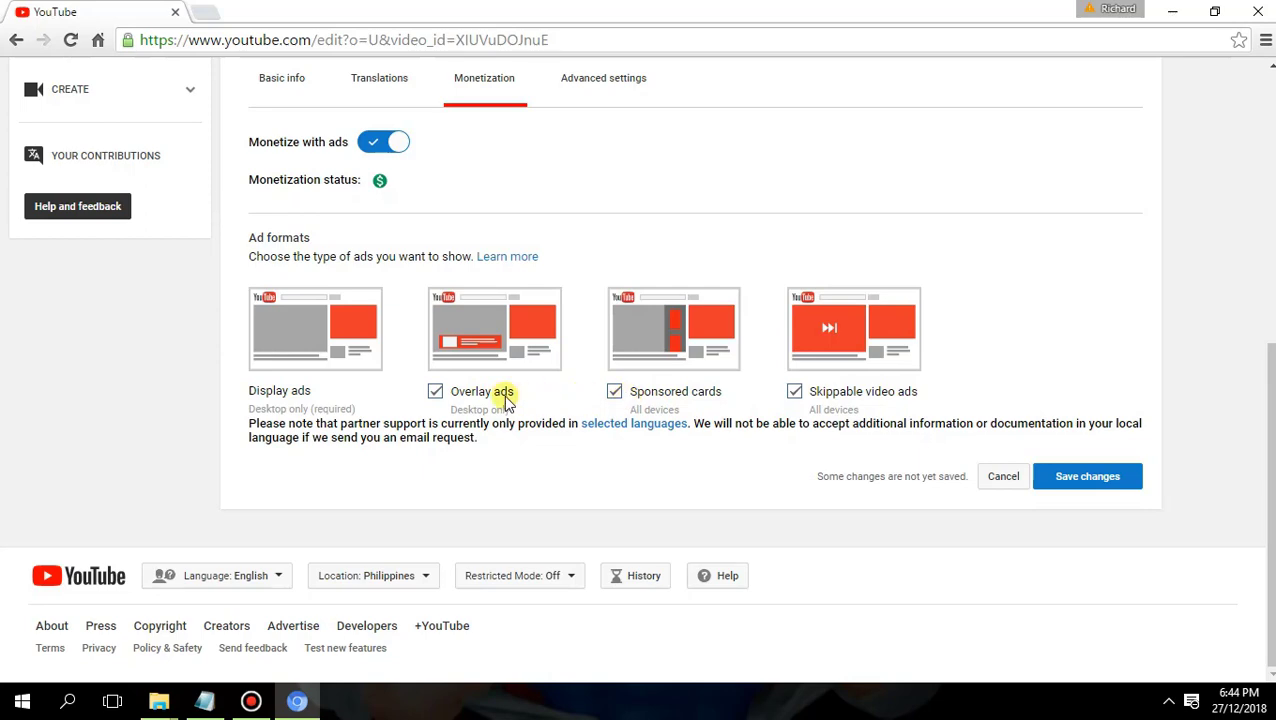
pyautogui.scroll(2, 956, 394)
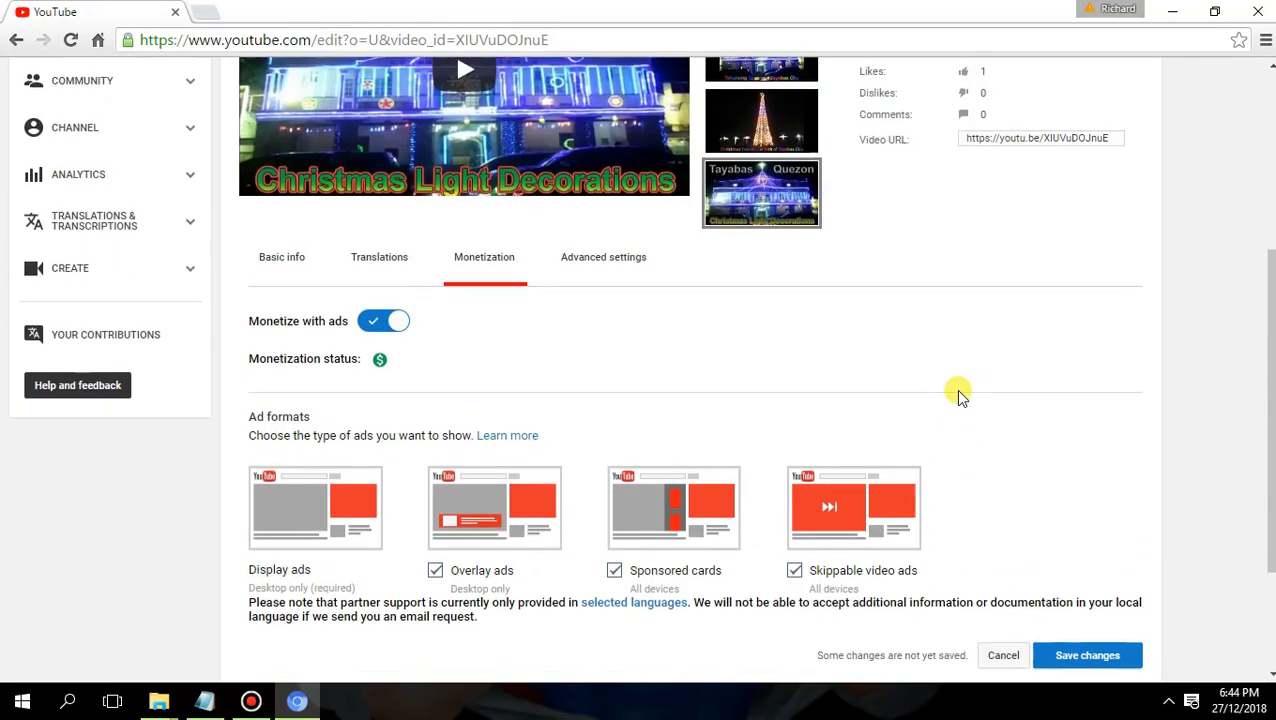
pyautogui.scroll(-1, 960, 396)
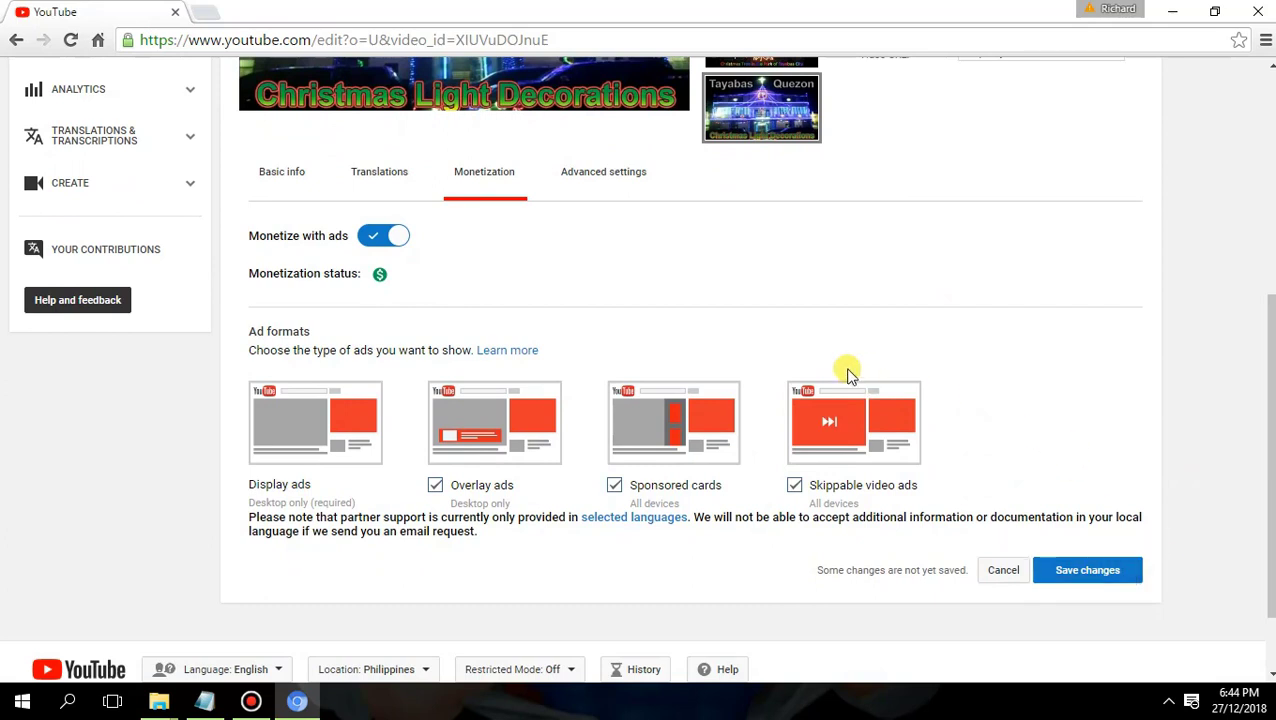
pyautogui.scroll(1, 903, 372)
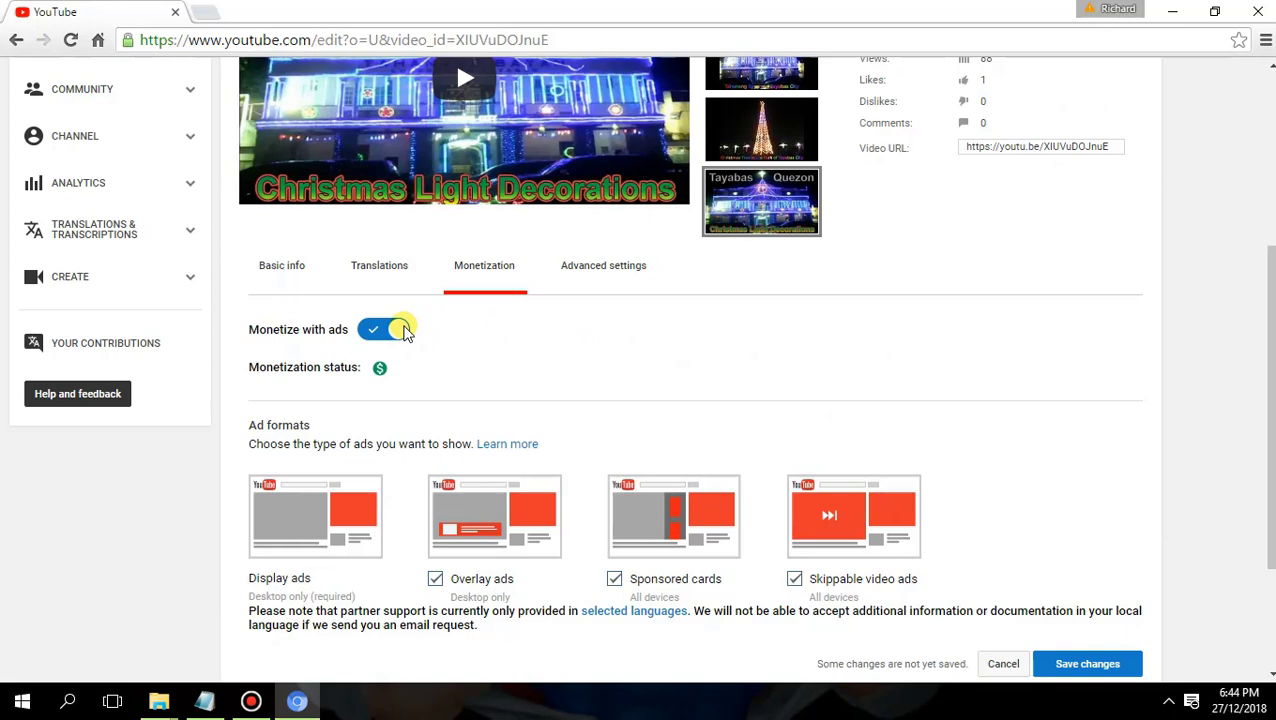
# Save the changes made to the video's monetization settings
pyautogui.scroll(-2, 480, 340)
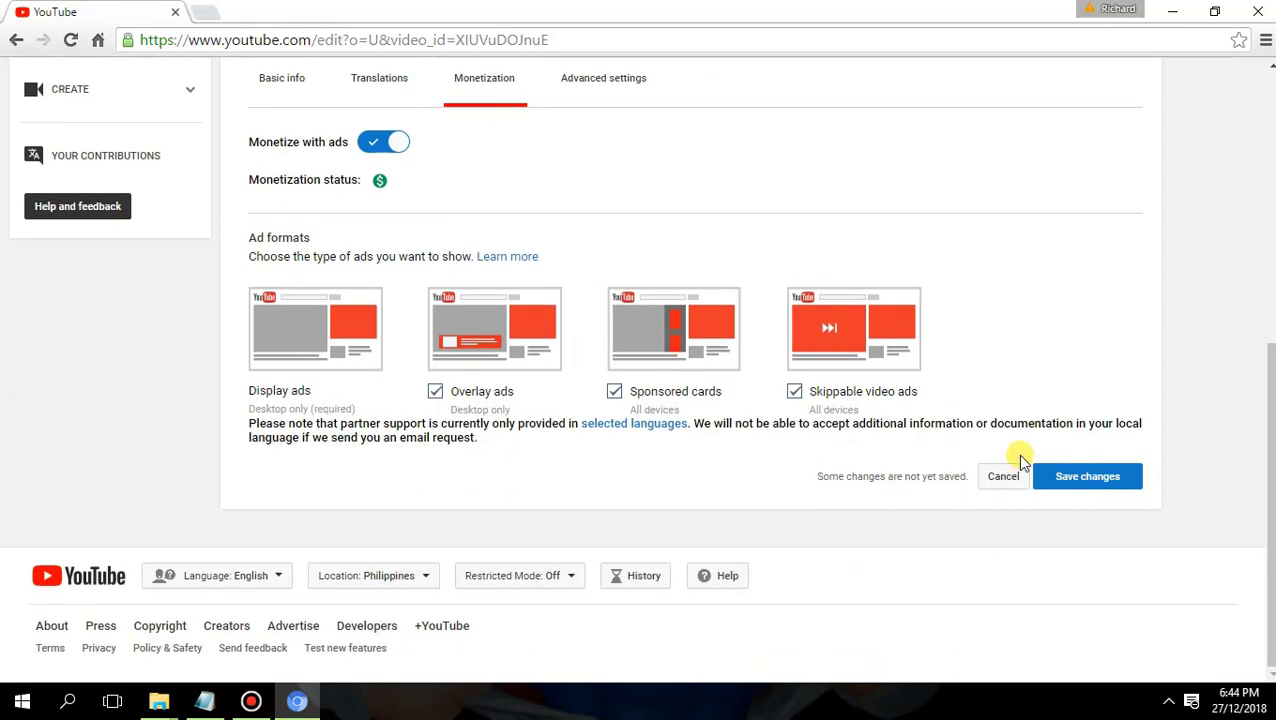
pyautogui.click(1086, 492)
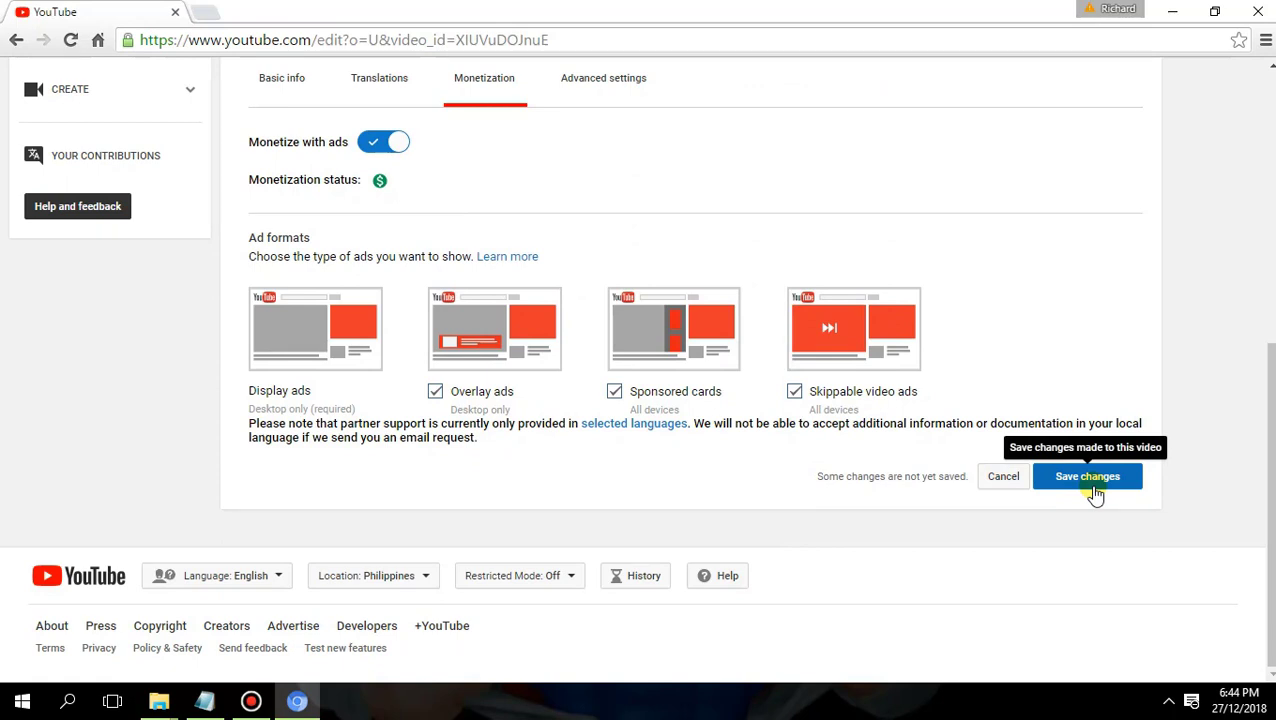
pyautogui.click(1095, 494)
pyautogui.scroll(2, 795, 362)
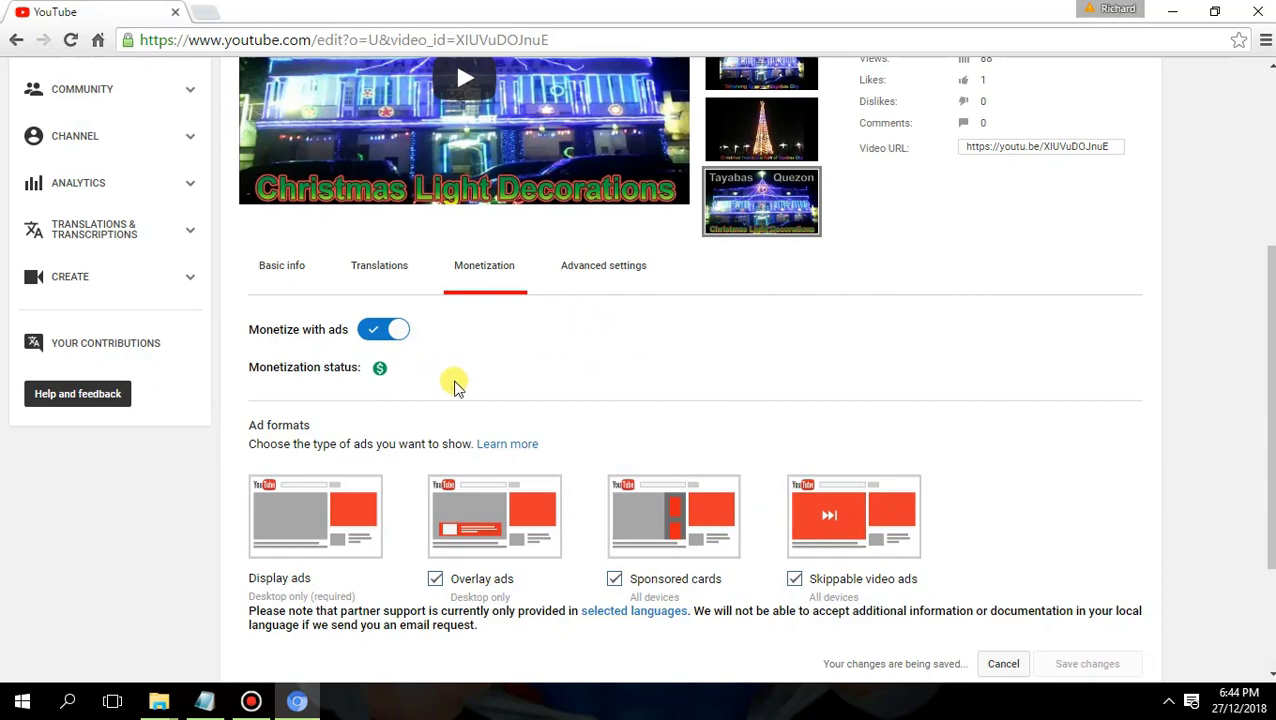
# Inspect the download and change options of the video's custom thumbnail image
pyautogui.scroll(1, 940, 473)
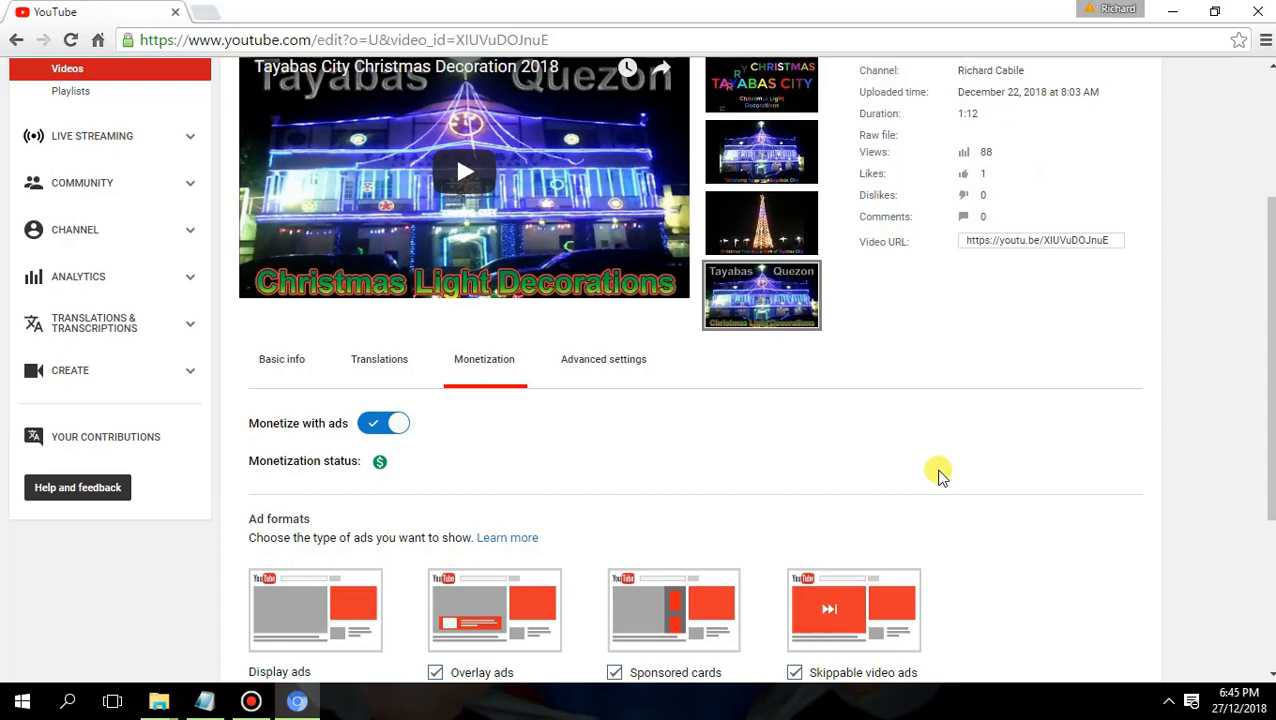
pyautogui.scroll(3, 820, 430)
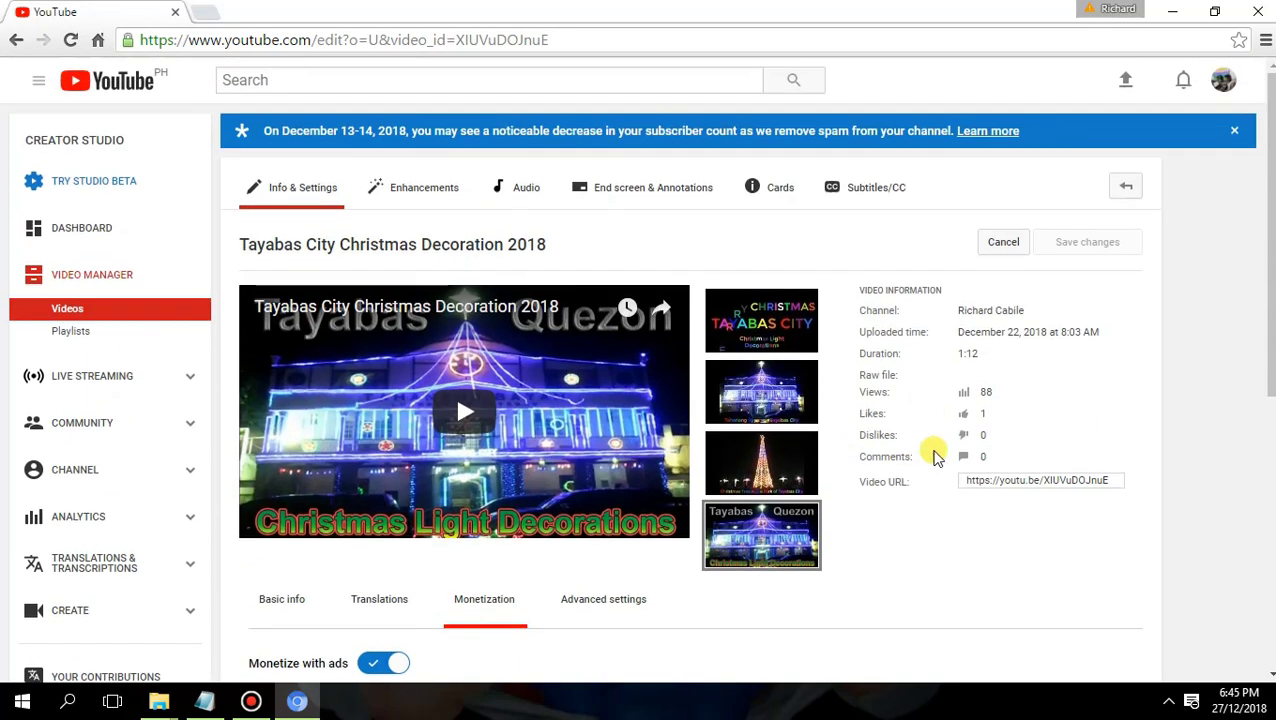
pyautogui.moveTo(783, 537)
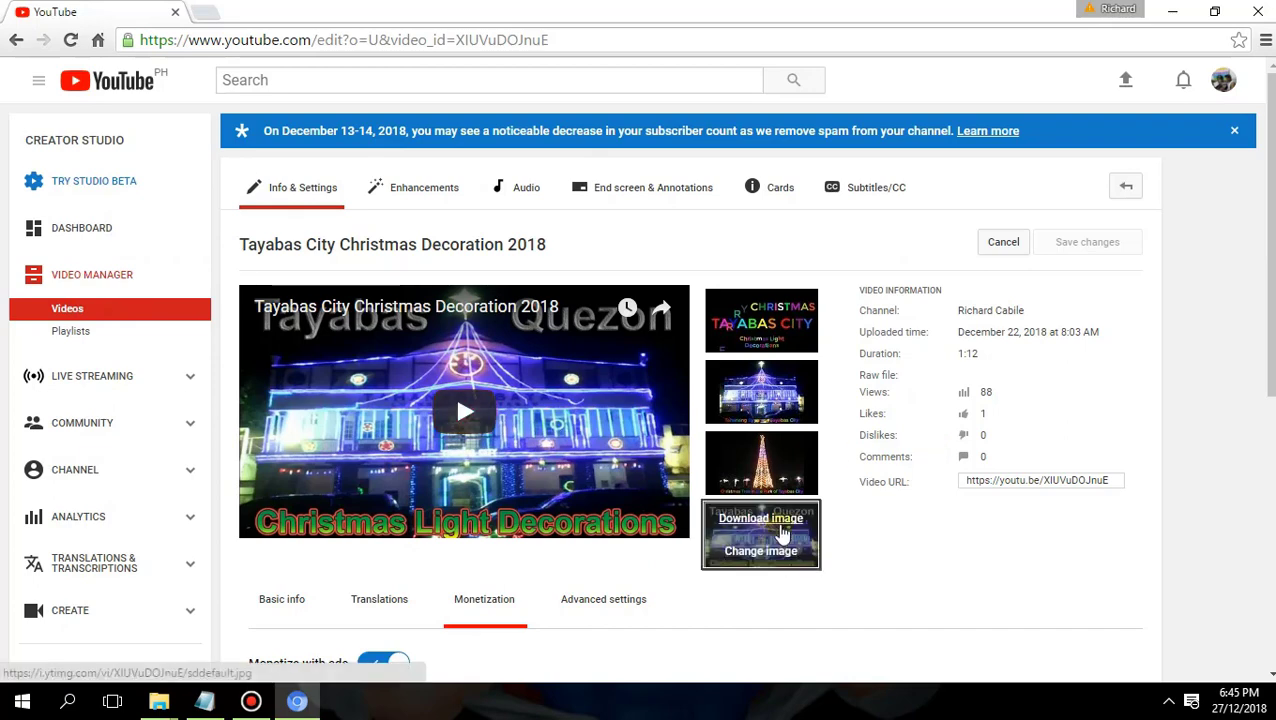